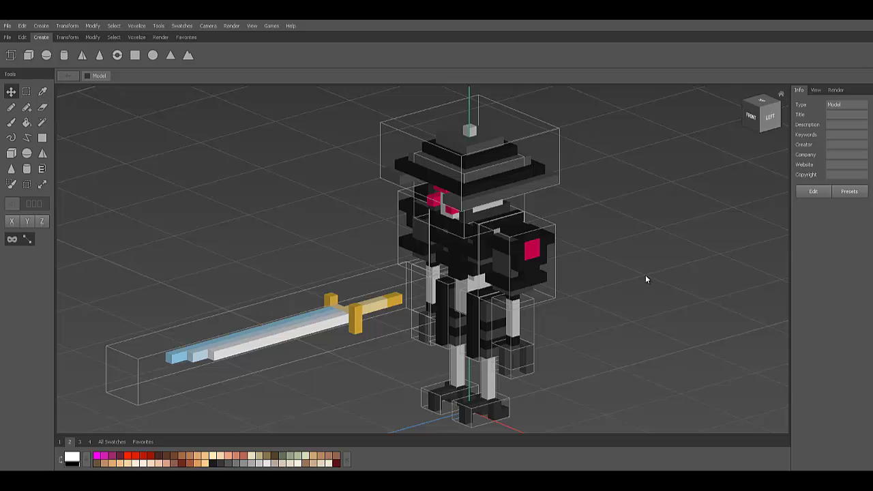
Step: Select all parts of the ninja model and its sword, and export them as FBX with the default options, overwriting the existing file
{"action": "right_click_drag", "start_coordinate": [645, 277], "coordinate": [645, 275]}
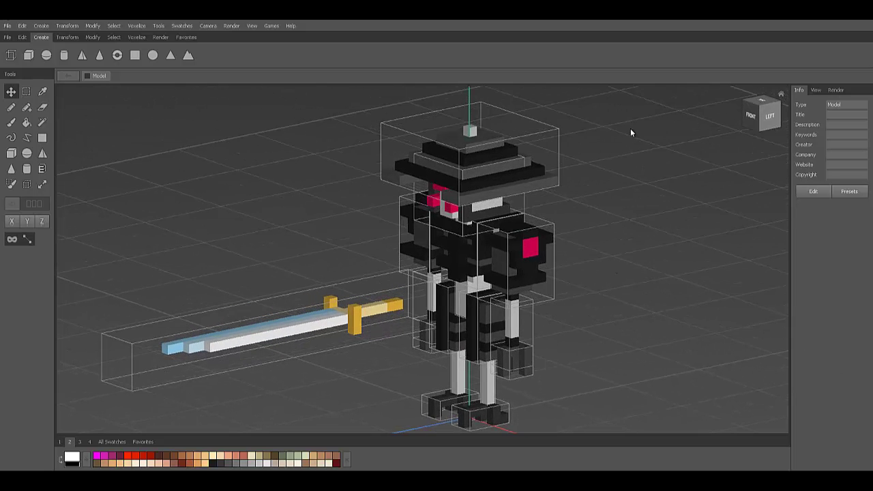
{"action": "left_click_drag", "start_coordinate": [630, 133], "coordinate": [219, 426]}
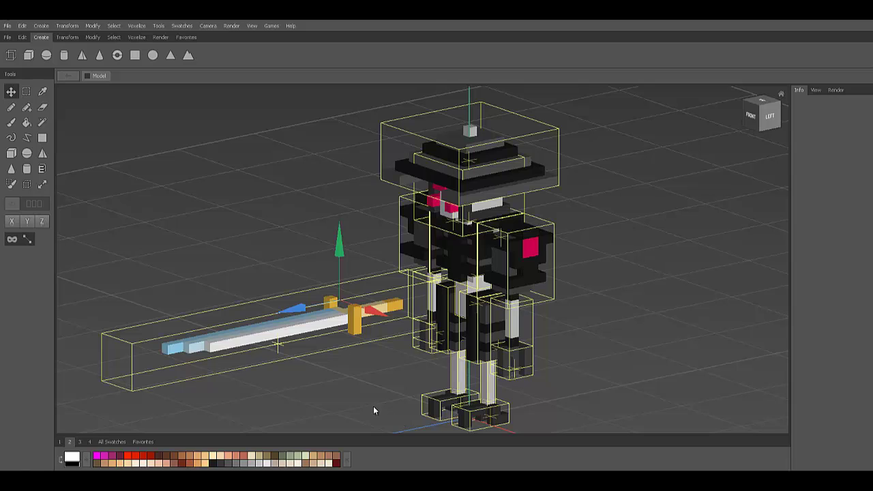
{"action": "left_click", "coordinate": [7, 26]}
{"action": "mouse_move", "coordinate": [68, 176]}
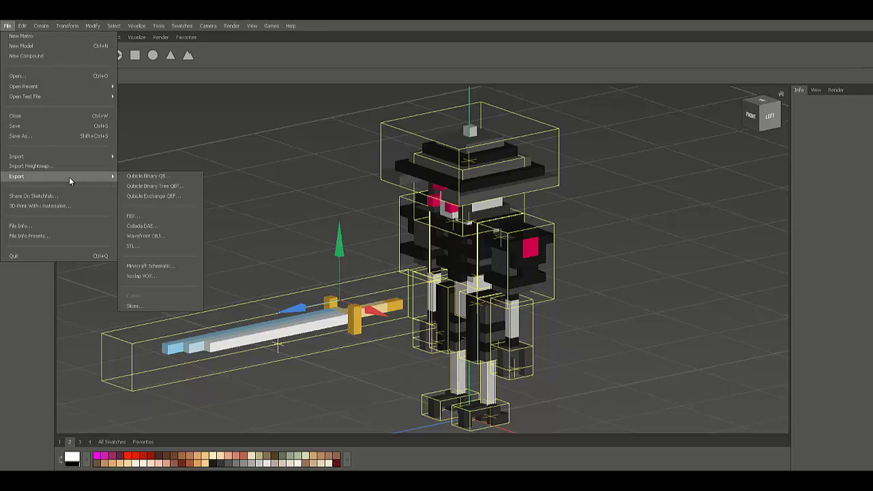
{"action": "left_click", "coordinate": [152, 216]}
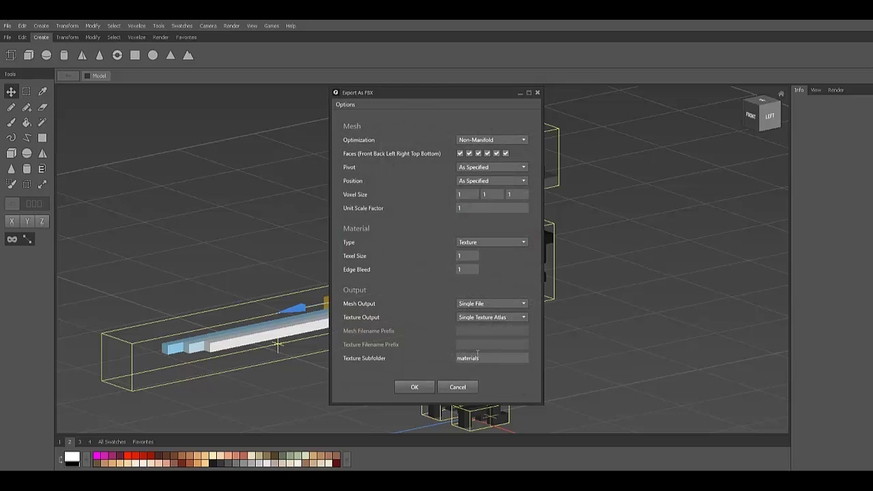
{"action": "left_click", "coordinate": [414, 387]}
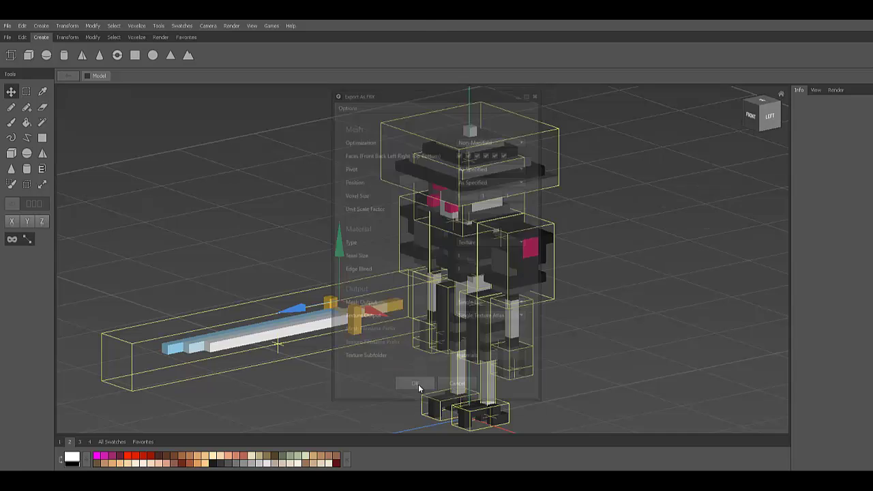
{"action": "double_click", "coordinate": [108, 82]}
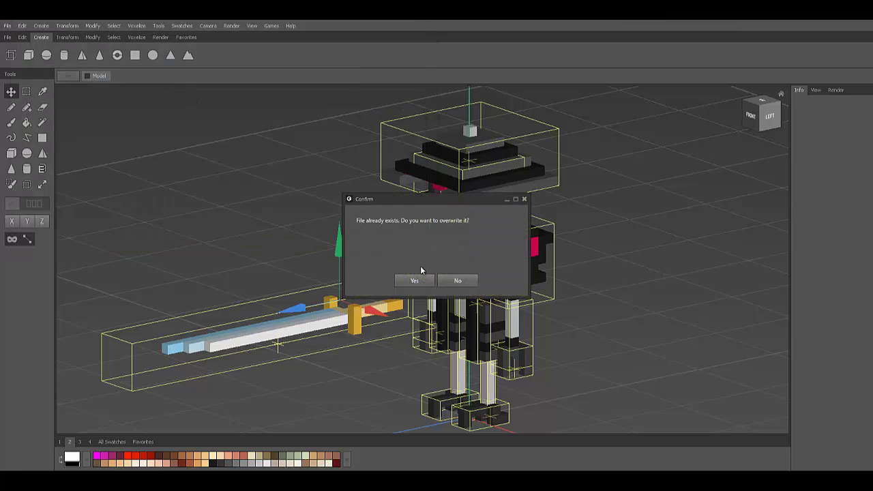
{"action": "left_click", "coordinate": [415, 278]}
{"action": "left_click", "coordinate": [420, 280]}
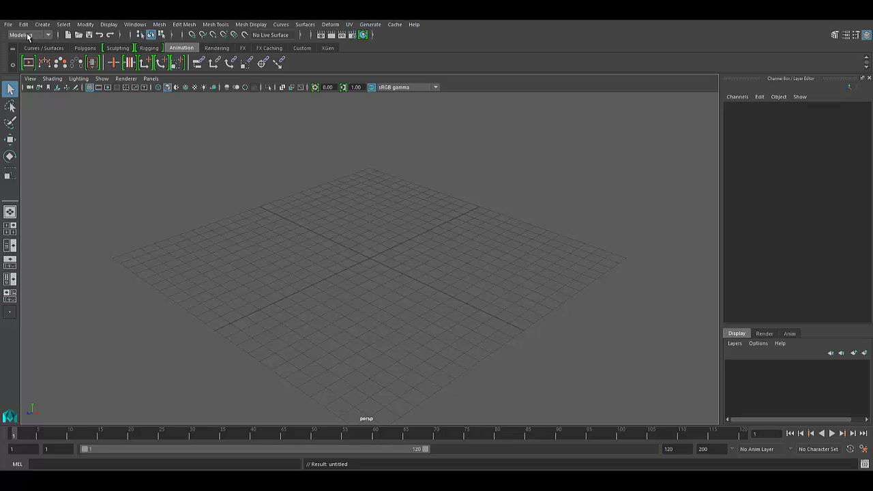
Step: Switch to Maya and import Mech_Ninja.fbx into the empty scene, framing the whole character and sword
{"action": "left_click", "coordinate": [9, 25]}
{"action": "left_click", "coordinate": [52, 126]}
{"action": "left_click", "coordinate": [125, 163]}
{"action": "double_click", "coordinate": [125, 164]}
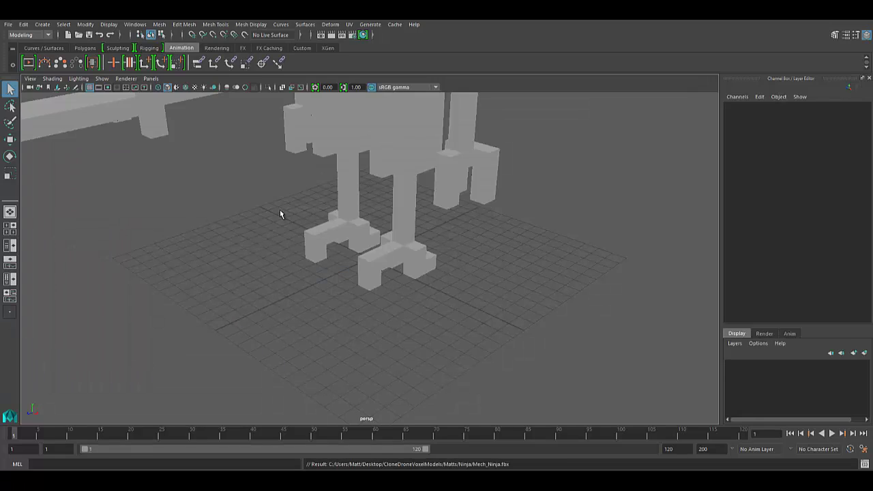
{"action": "right_click_drag", "start_coordinate": [277, 210], "coordinate": [269, 273], "text": "alt"}
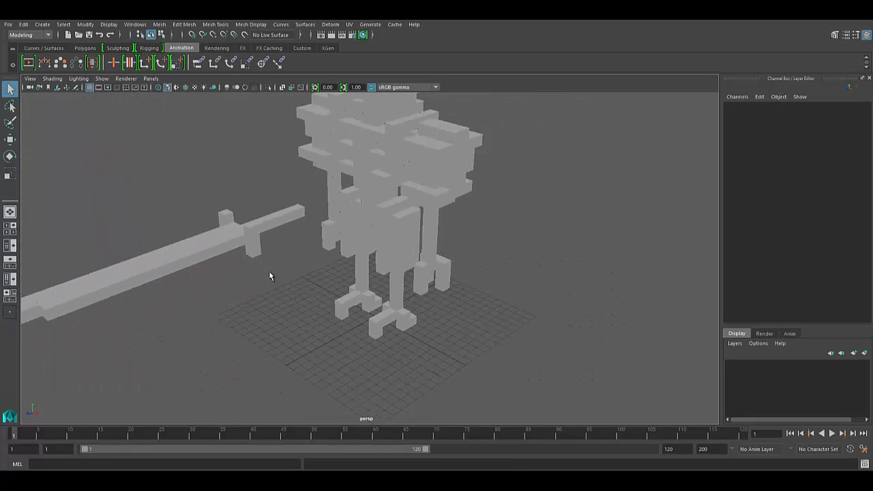
{"action": "left_click_drag", "start_coordinate": [269, 273], "coordinate": [290, 292], "text": "alt"}
{"action": "right_click_drag", "start_coordinate": [291, 293], "coordinate": [293, 300], "text": "alt"}
{"action": "scroll", "coordinate": [295, 300], "scroll_direction": "down", "scroll_amount": 3}
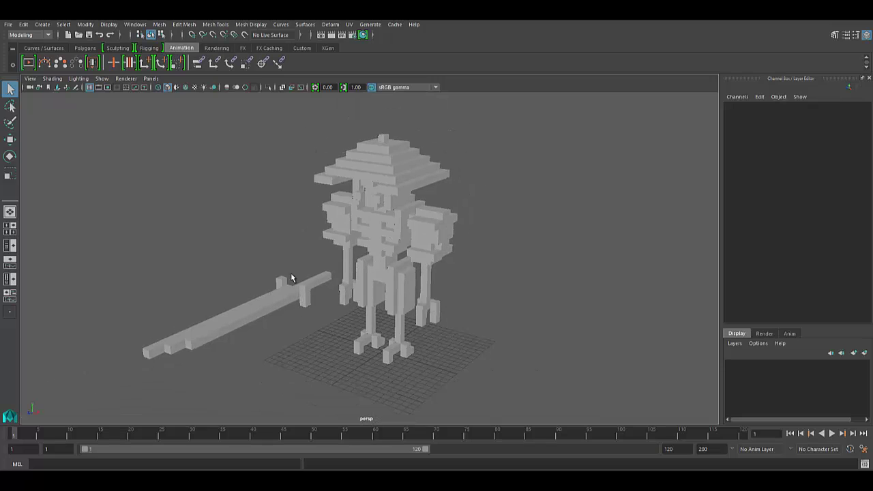
{"action": "scroll", "coordinate": [265, 198], "scroll_direction": "up", "scroll_amount": 2}
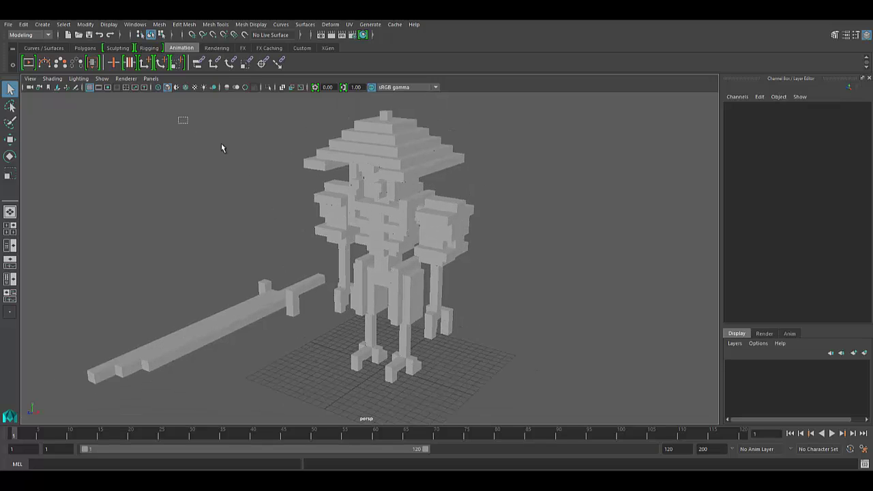
Step: Turn on Hardware Texturing for the perspective view
{"action": "left_click_drag", "start_coordinate": [221, 148], "coordinate": [217, 184]}
{"action": "left_click", "coordinate": [49, 78]}
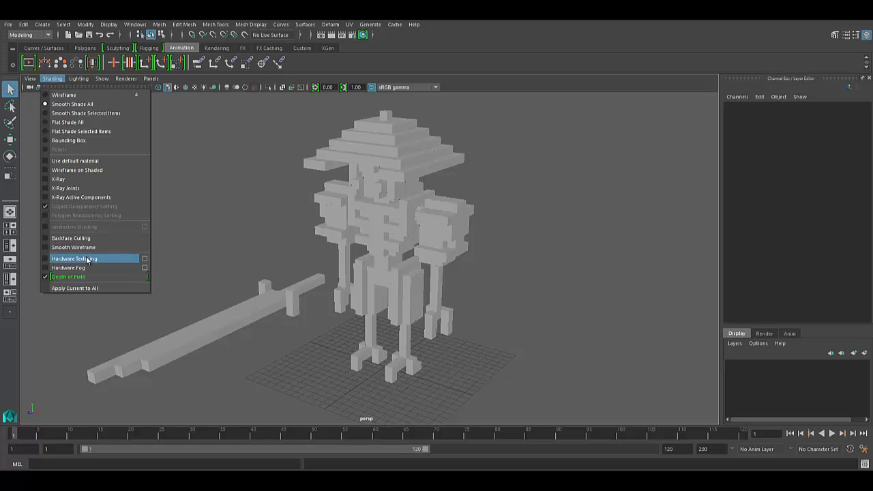
{"action": "left_click", "coordinate": [87, 259]}
Step: Examine how the texture colours are displayed on the ninja's body, legs and sword
{"action": "mouse_move", "coordinate": [163, 223]}
{"action": "left_mouse_down", "text": "alt"}
{"action": "mouse_move", "coordinate": [152, 220]}
{"action": "mouse_move", "coordinate": [159, 224]}
{"action": "mouse_move", "coordinate": [151, 230]}
{"action": "left_mouse_up", "text": "alt"}
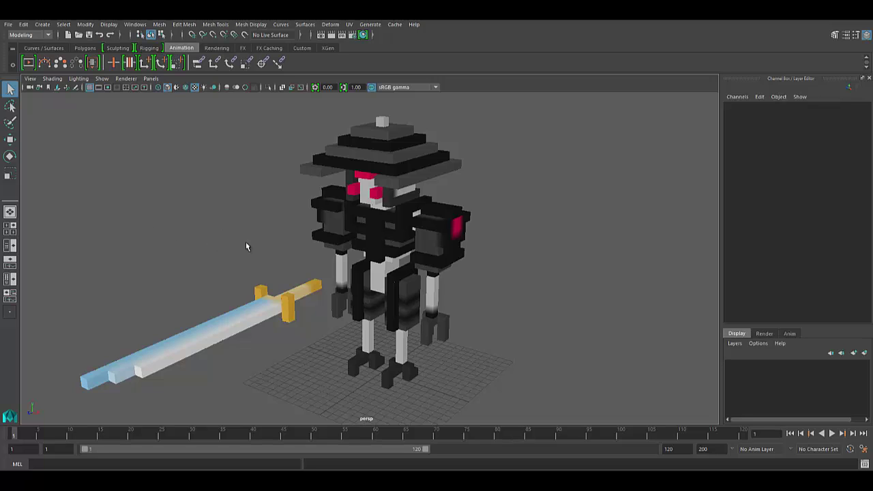
{"action": "scroll", "coordinate": [310, 266], "scroll_direction": "up", "scroll_amount": 3}
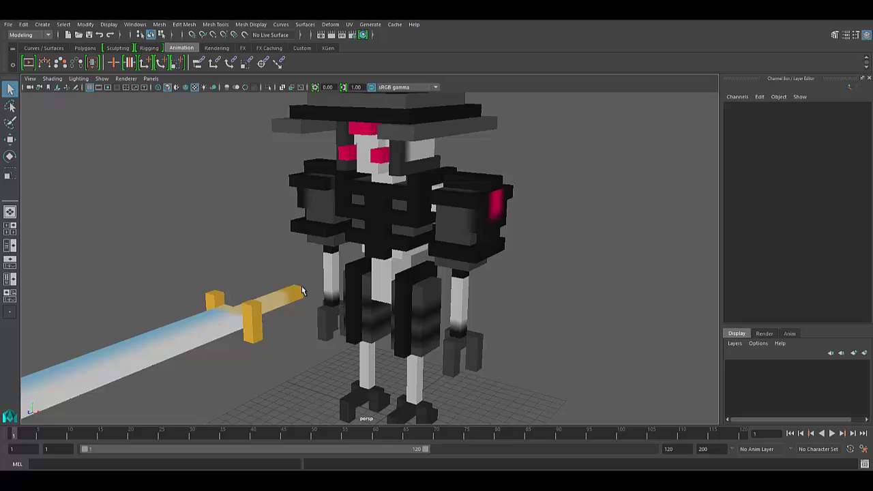
{"action": "left_click_drag", "start_coordinate": [301, 286], "coordinate": [300, 239], "text": "alt"}
{"action": "scroll", "coordinate": [341, 273], "scroll_direction": "up", "scroll_amount": 5}
{"action": "scroll", "coordinate": [343, 279], "scroll_direction": "down", "scroll_amount": 5}
{"action": "scroll", "coordinate": [287, 225], "scroll_direction": "down", "scroll_amount": 3}
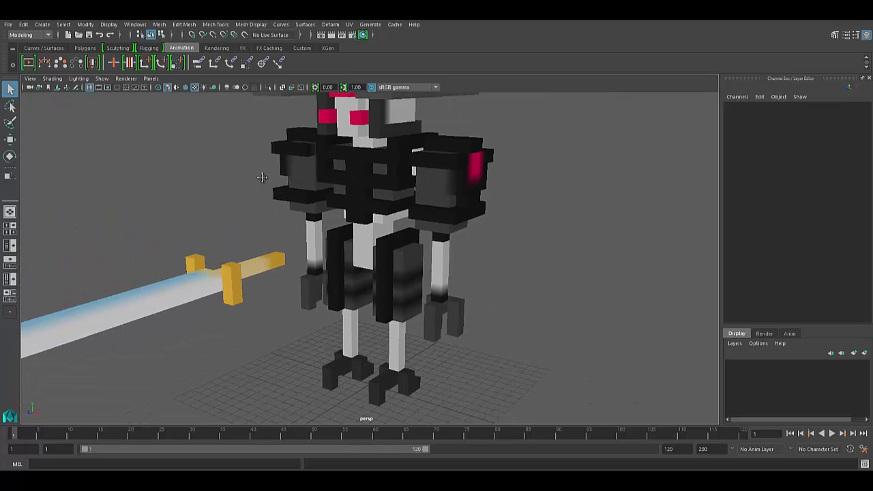
{"action": "left_click_drag", "start_coordinate": [262, 177], "coordinate": [245, 201], "text": "alt"}
{"action": "scroll", "coordinate": [266, 195], "scroll_direction": "down", "scroll_amount": 3}
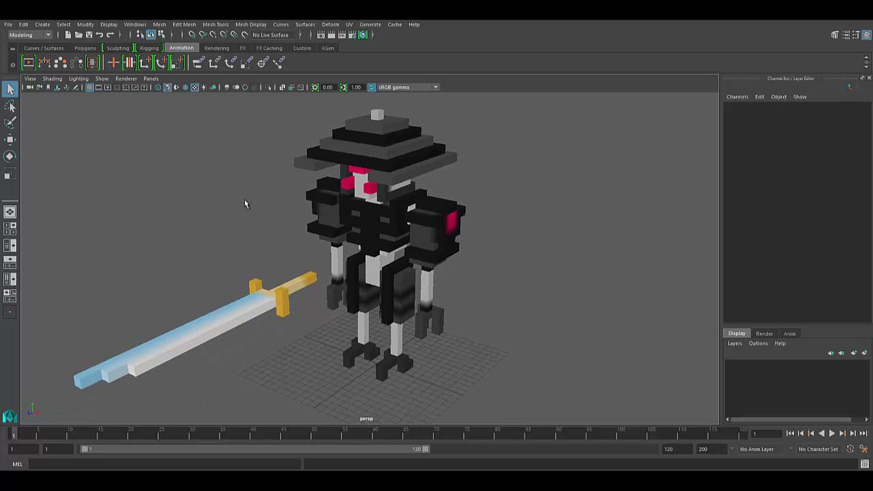
Step: Open Hypershade and select the Mech_Ninja material
{"action": "left_click", "coordinate": [136, 25]}
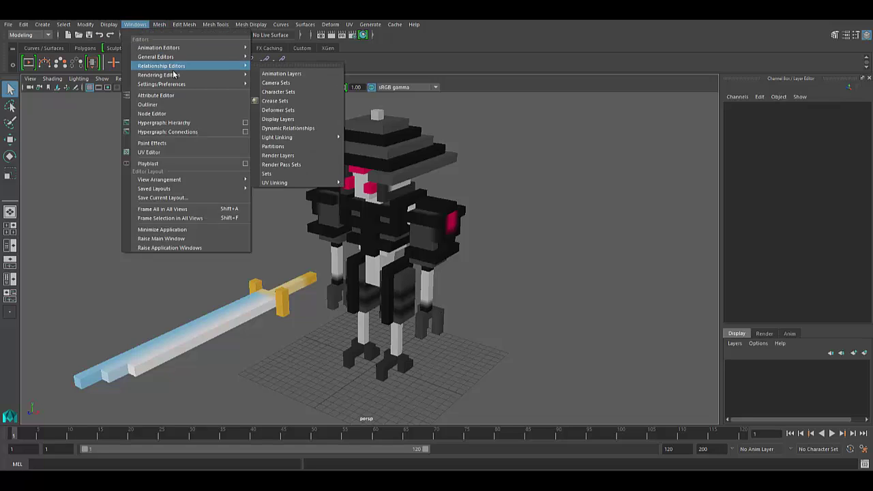
{"action": "mouse_move", "coordinate": [175, 76]}
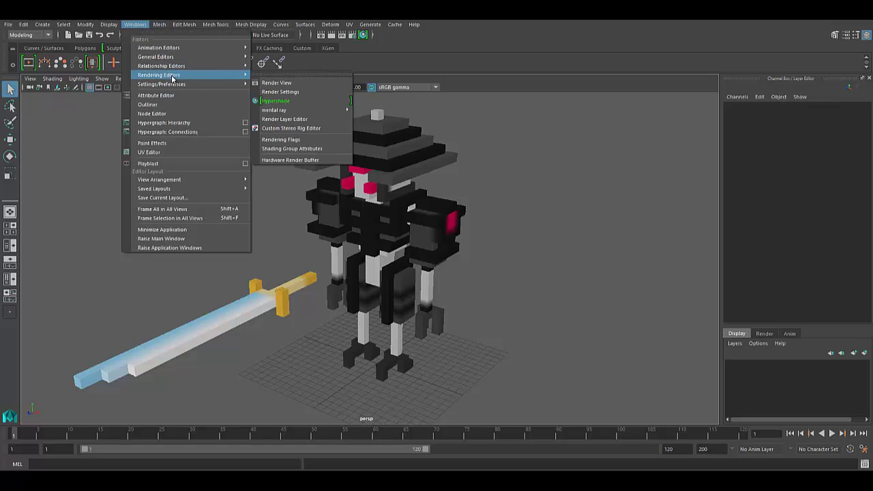
{"action": "left_click", "coordinate": [289, 103]}
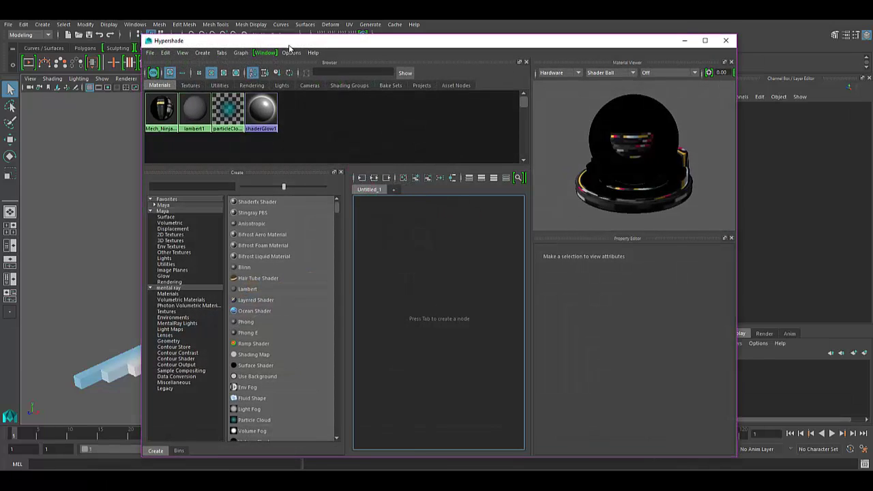
{"action": "left_click_drag", "start_coordinate": [292, 41], "coordinate": [219, 30]}
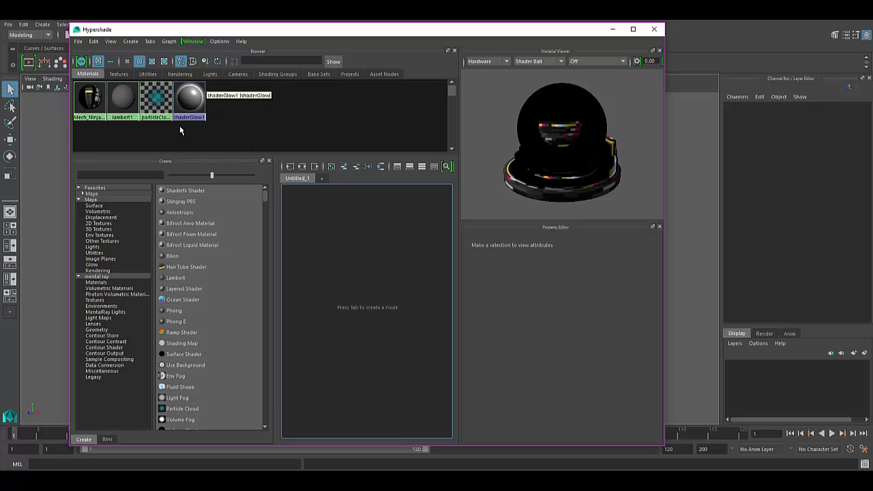
{"action": "left_click", "coordinate": [86, 110]}
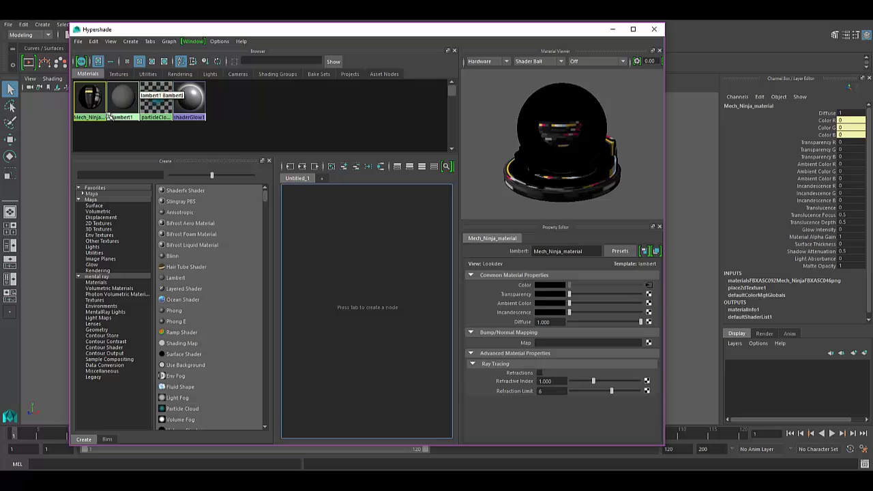
{"action": "left_click", "coordinate": [130, 41]}
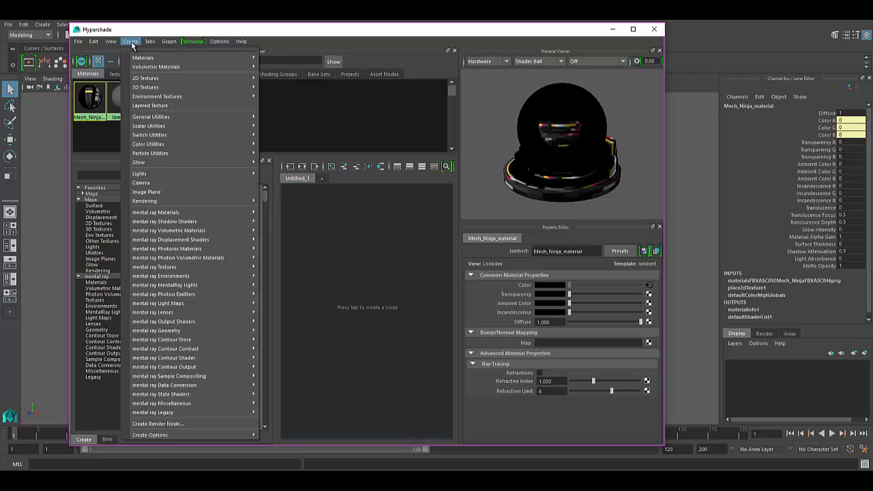
{"action": "mouse_move", "coordinate": [142, 58]}
{"action": "left_click", "coordinate": [107, 101]}
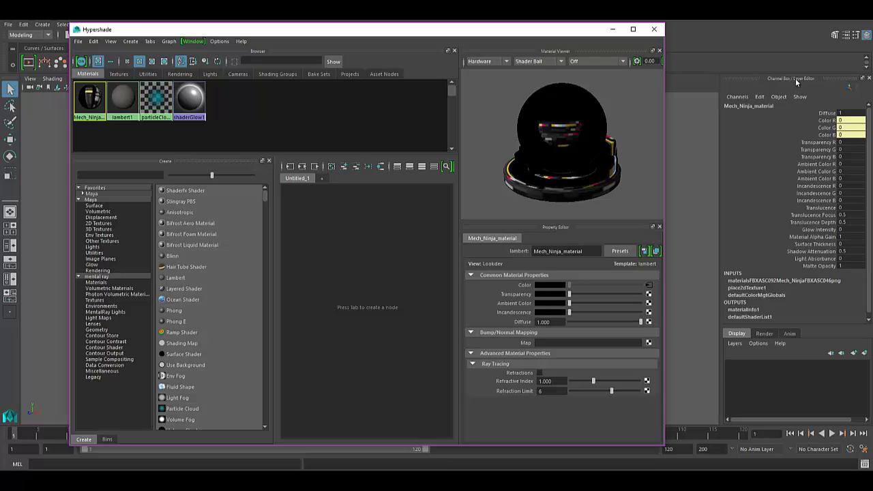
Step: Show the Attribute Editor and open the attributes of the file texture connected to the Mech_Ninja material
{"action": "left_click", "coordinate": [798, 78]}
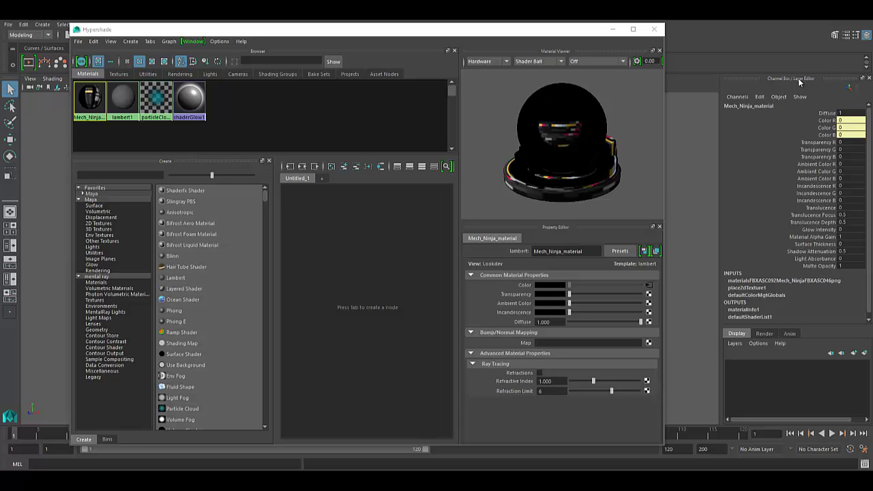
{"action": "right_click", "coordinate": [798, 78]}
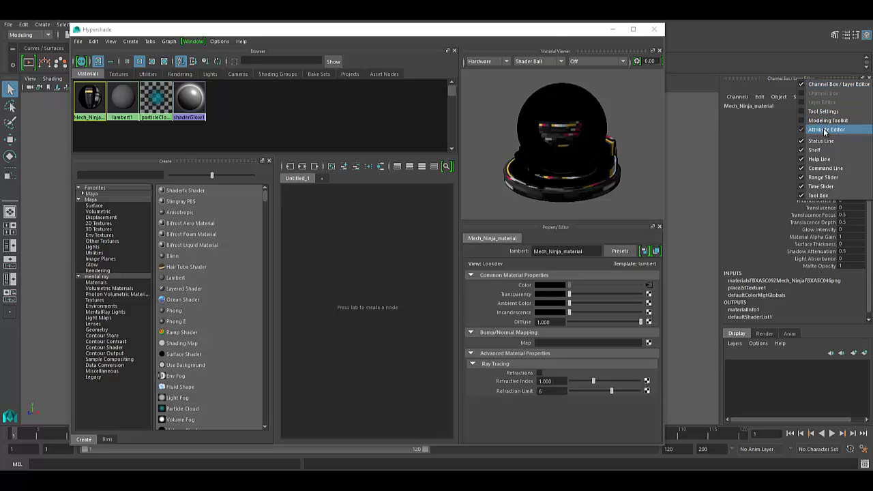
{"action": "left_click", "coordinate": [824, 130]}
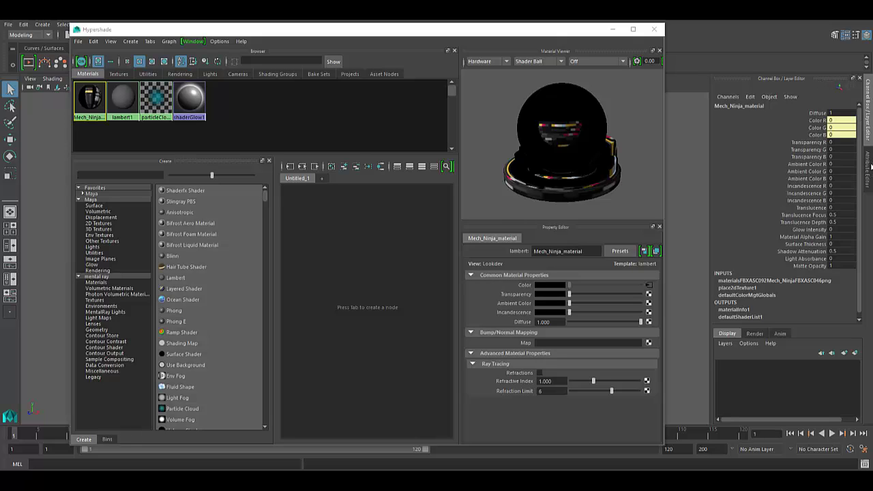
{"action": "left_click", "coordinate": [867, 162]}
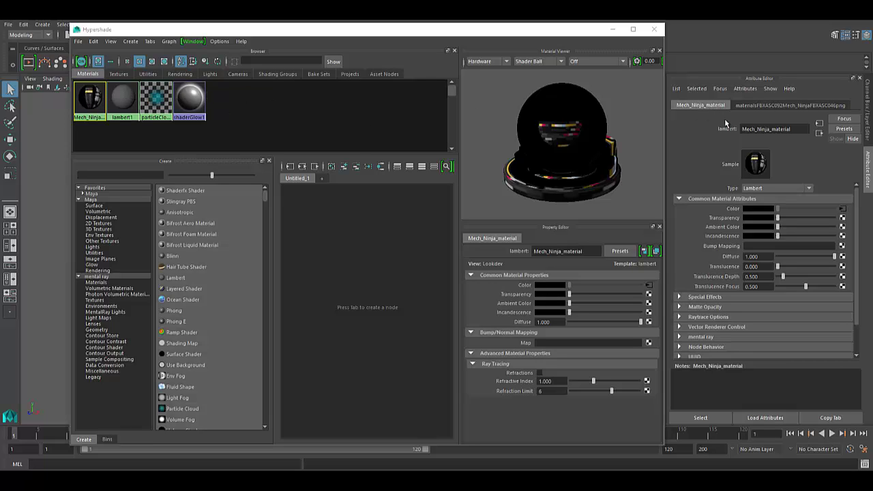
{"action": "left_click", "coordinate": [775, 105]}
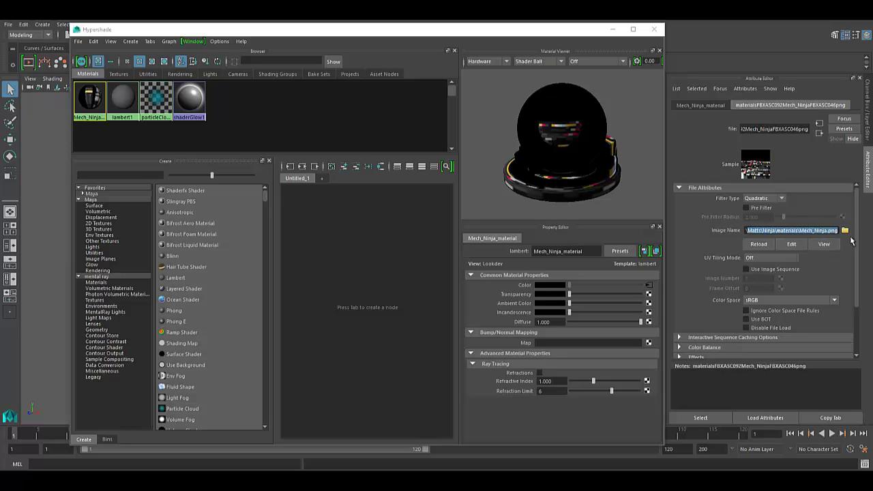
Step: Check the texture's image path and the available filter types, keeping Quadratic selected
{"action": "triple_click", "coordinate": [748, 230]}
{"action": "left_click", "coordinate": [793, 230]}
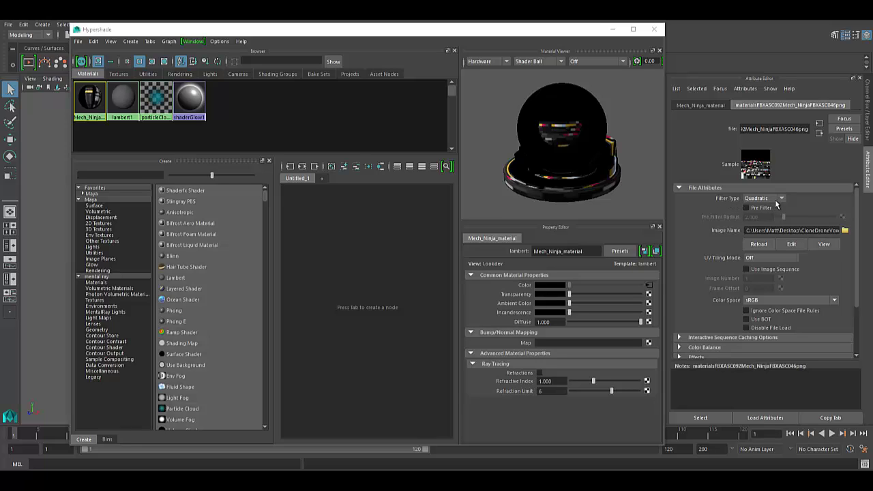
{"action": "left_click", "coordinate": [776, 202]}
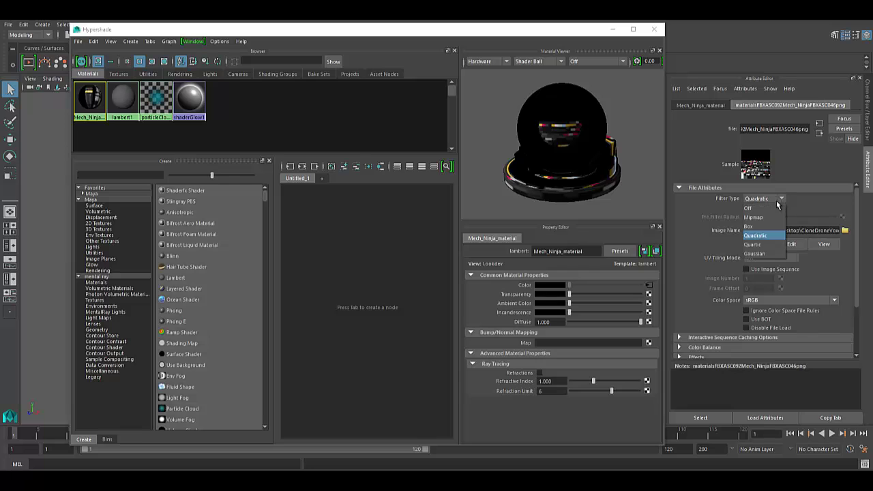
{"action": "left_click", "coordinate": [773, 235]}
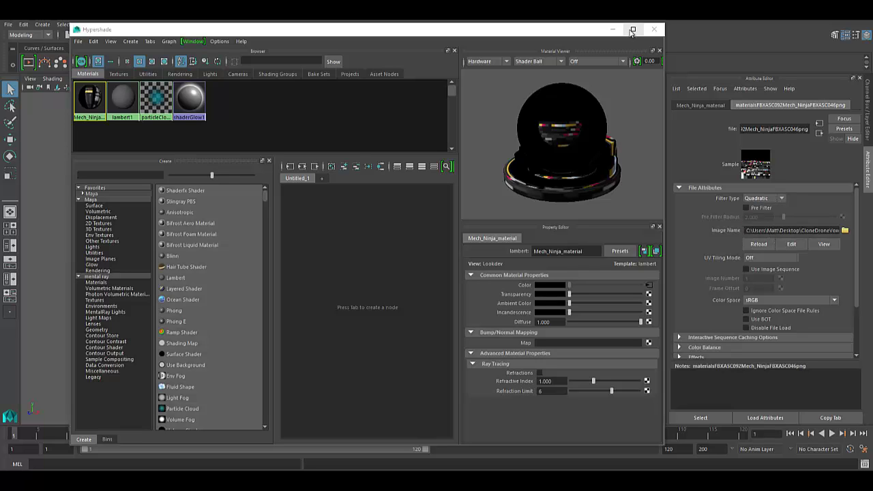
Step: Close Hypershade, set the file texture's Filter Type to Off and deselect the material
{"action": "left_click", "coordinate": [653, 29]}
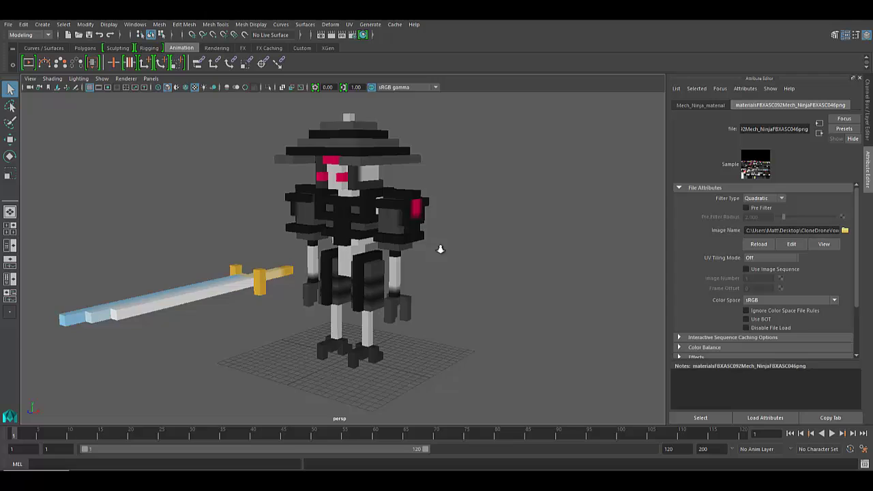
{"action": "scroll", "coordinate": [440, 249], "scroll_direction": "up", "scroll_amount": 8}
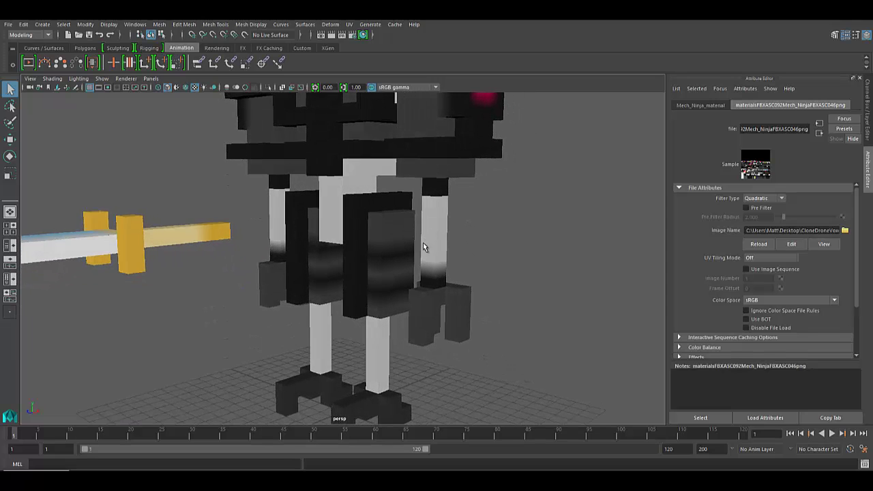
{"action": "scroll", "coordinate": [423, 246], "scroll_direction": "up", "scroll_amount": 3}
{"action": "left_click", "coordinate": [780, 198]}
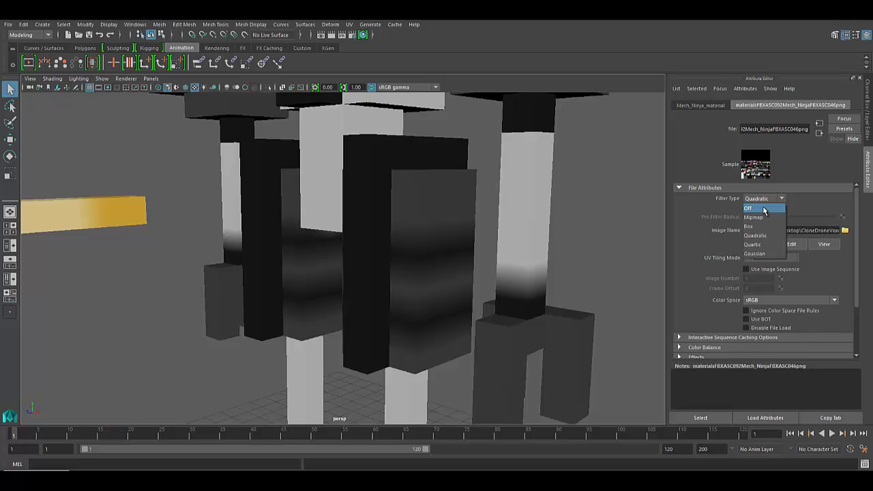
{"action": "left_click", "coordinate": [764, 209]}
{"action": "left_click", "coordinate": [561, 232]}
{"action": "scroll", "coordinate": [469, 242], "scroll_direction": "down", "scroll_amount": 3}
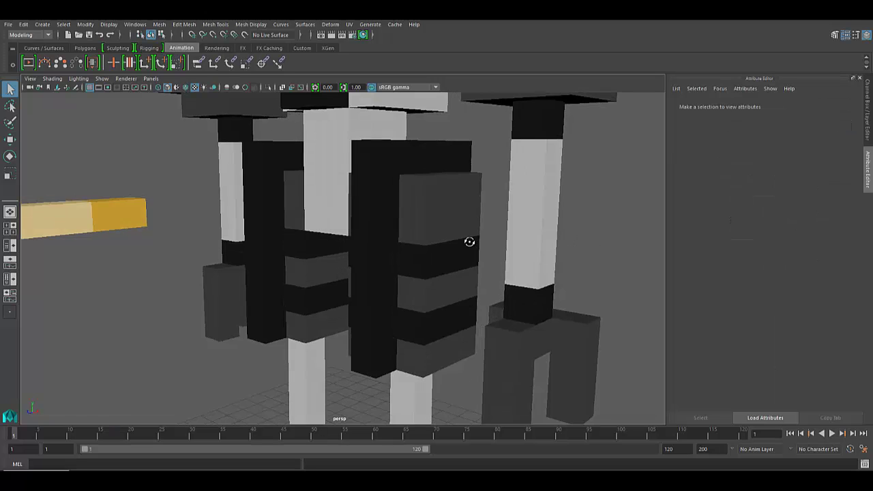
{"action": "scroll", "coordinate": [472, 241], "scroll_direction": "down", "scroll_amount": 3}
{"action": "scroll", "coordinate": [472, 241], "scroll_direction": "down", "scroll_amount": 3}
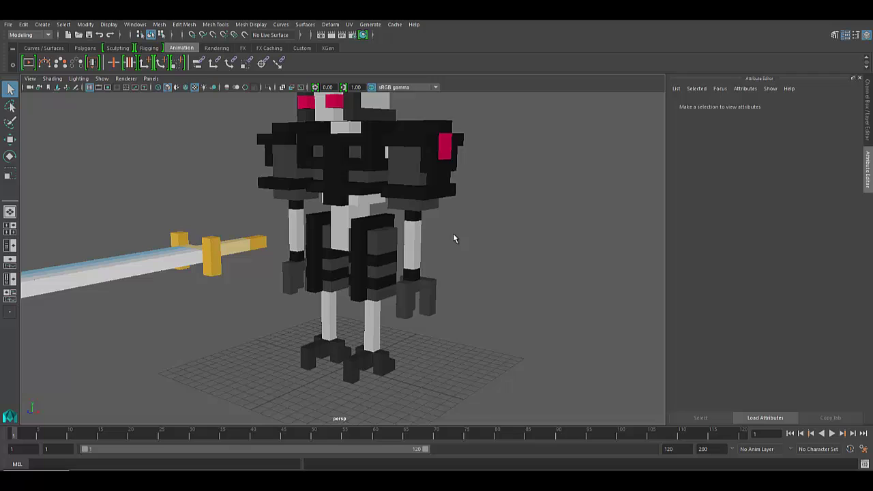
{"action": "left_click_drag", "start_coordinate": [453, 236], "coordinate": [481, 283], "text": "alt"}
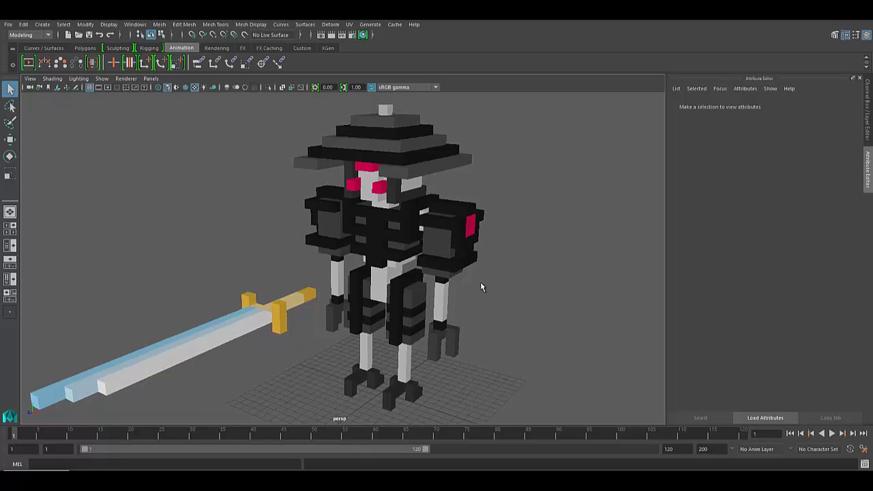